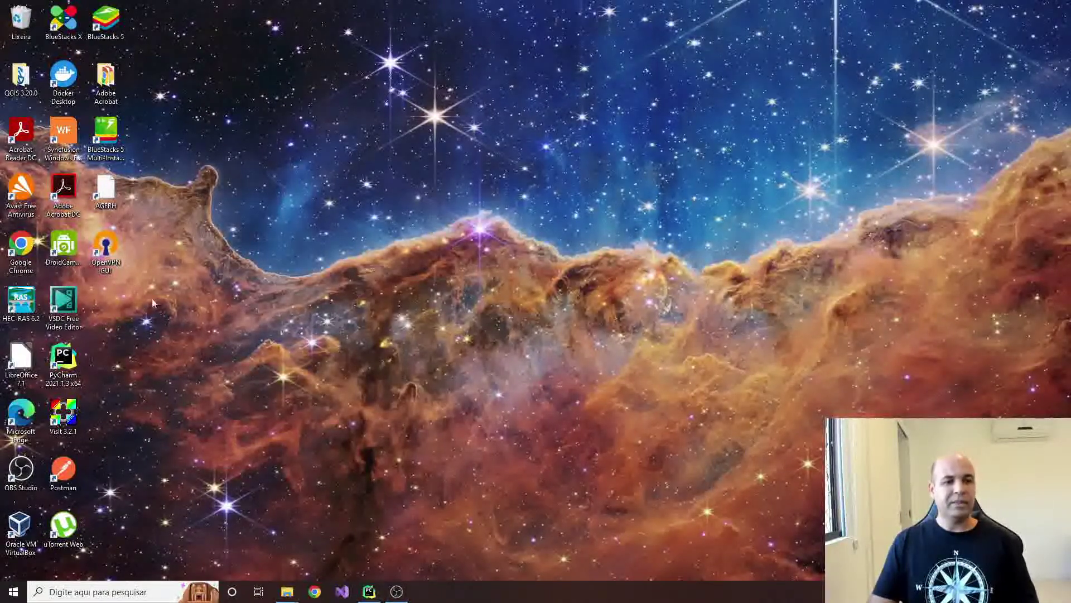
Open HEC-RAS 6.2 and set its unit system to System International (Metric System)
double_click(21, 301)
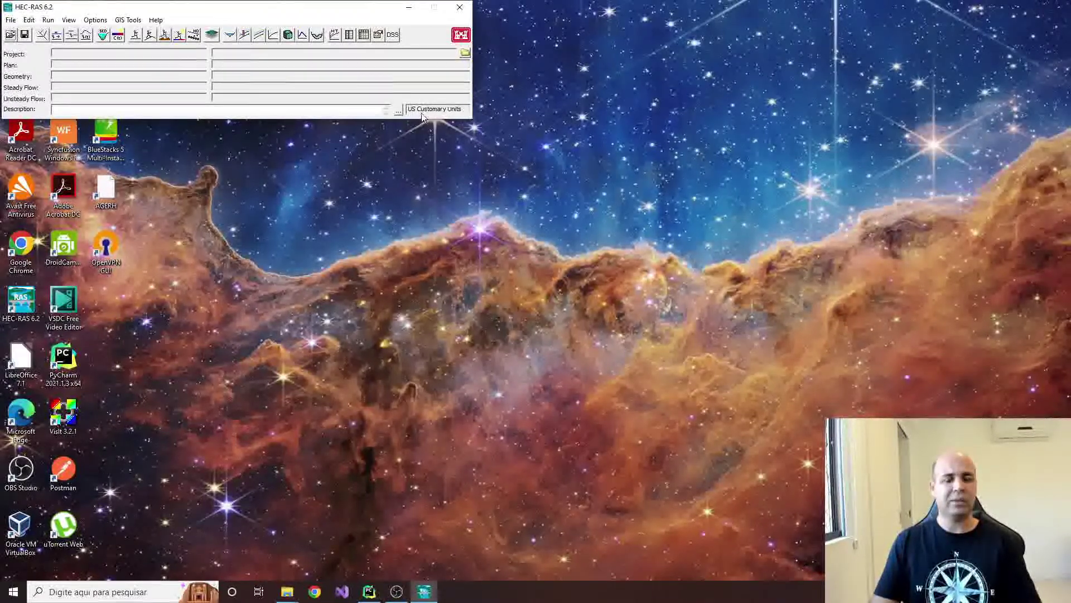
left_click(96, 20)
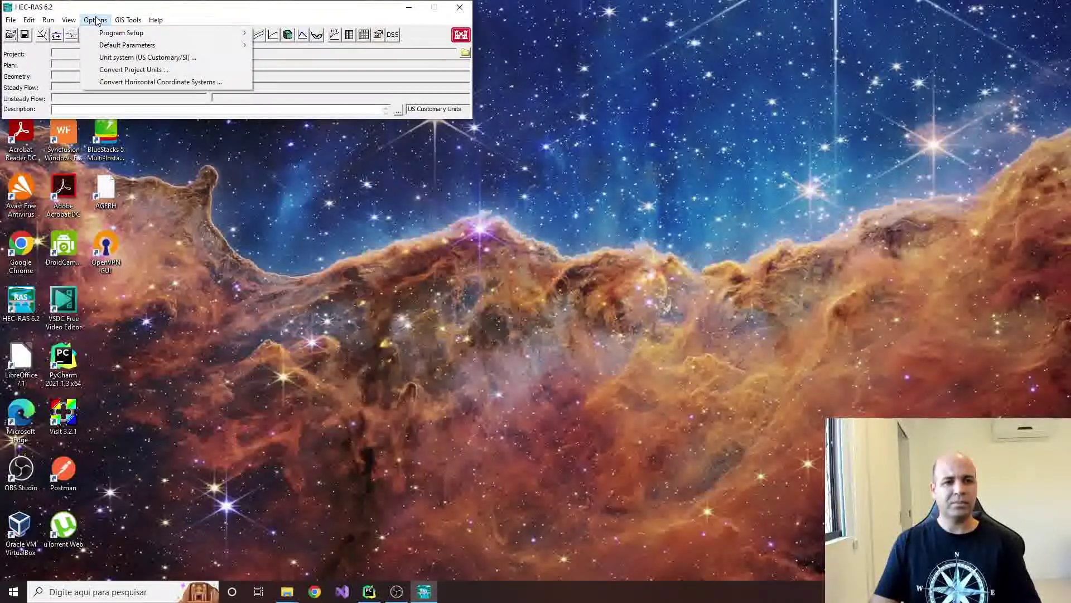
left_click(114, 60)
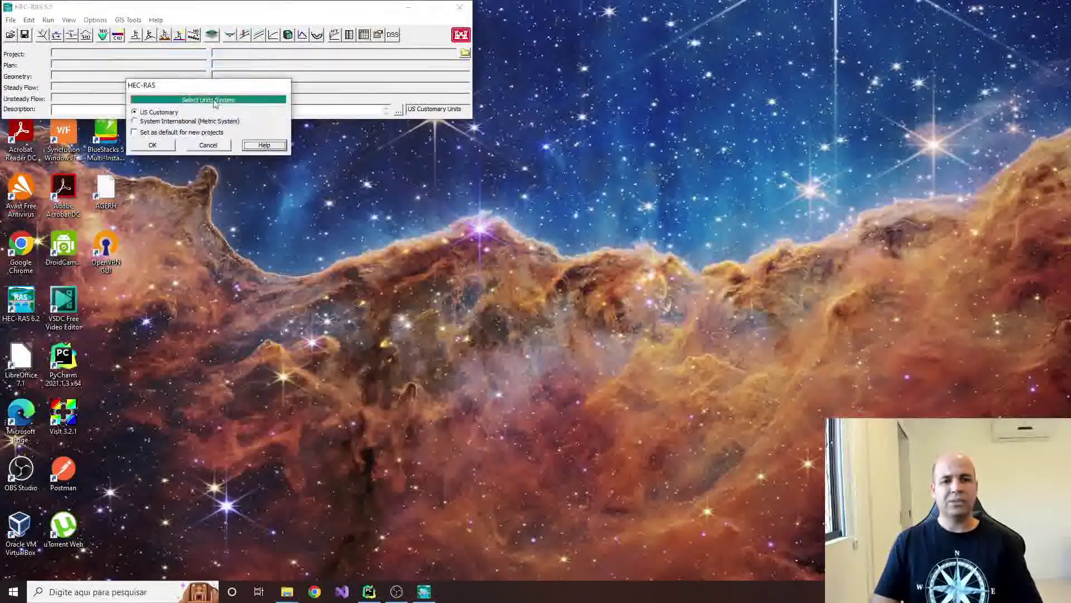
left_click(144, 122)
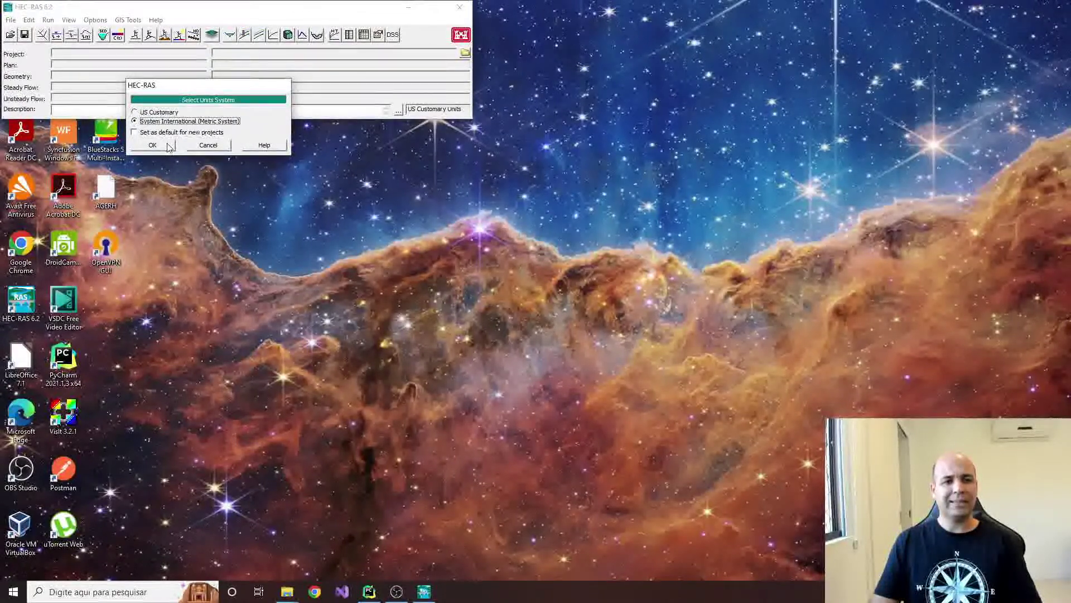
left_click(165, 146)
left_click(572, 346)
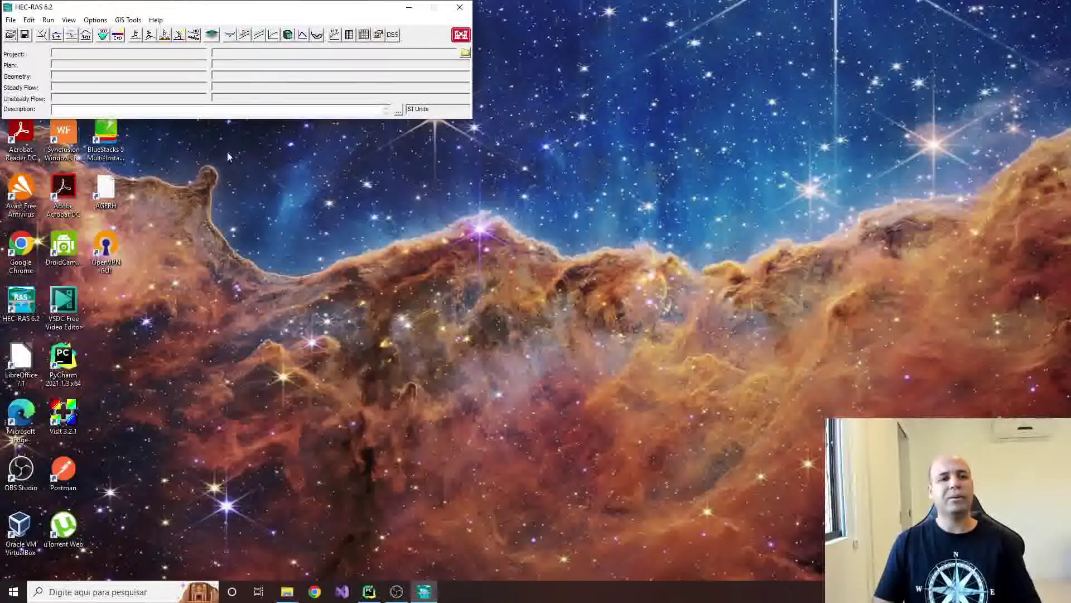
Start a new project and choose the HEC-RAS folder on drive E: as its location
left_click(12, 21)
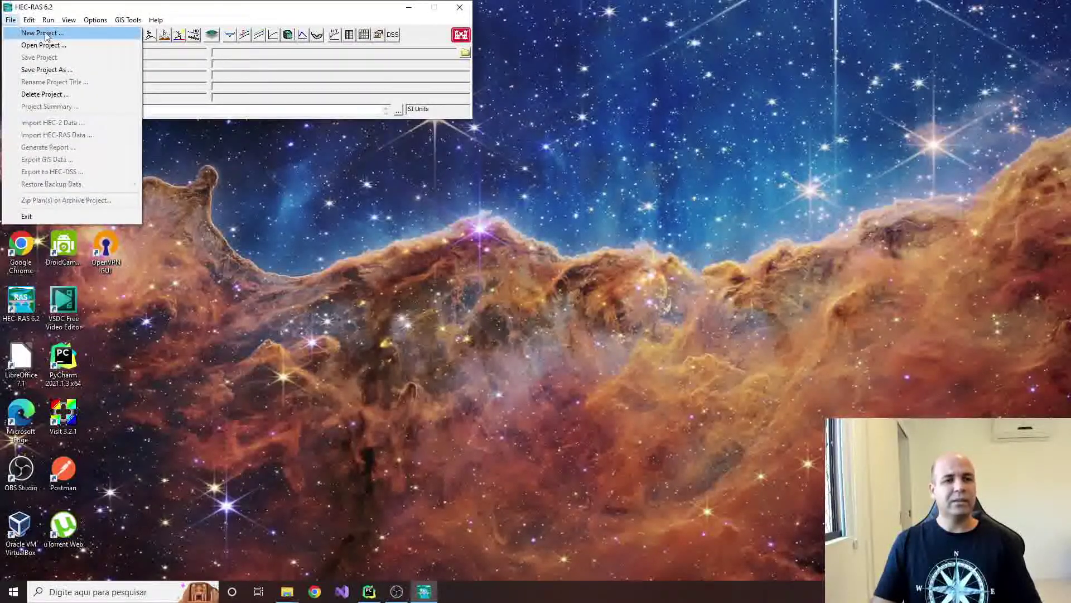
left_click(17, 35)
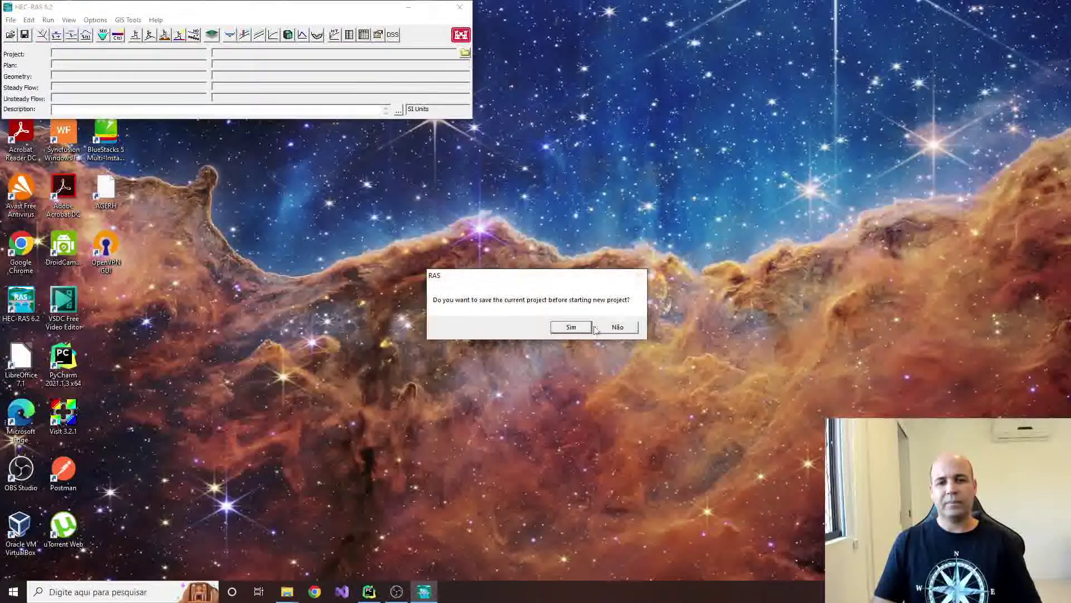
left_click(572, 328)
left_click(583, 330)
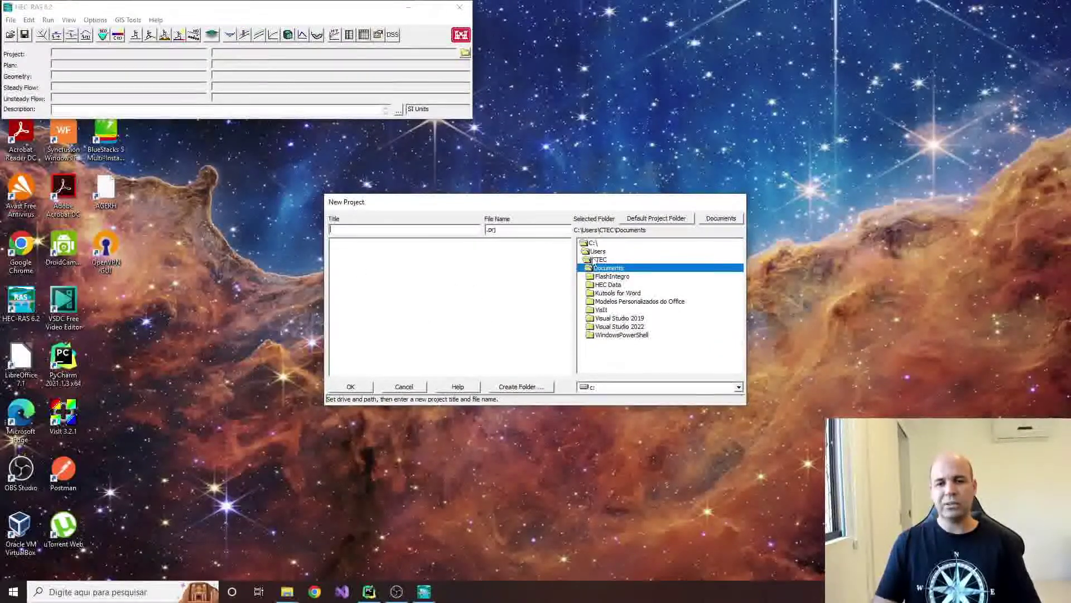
left_click(606, 388)
left_click(603, 399)
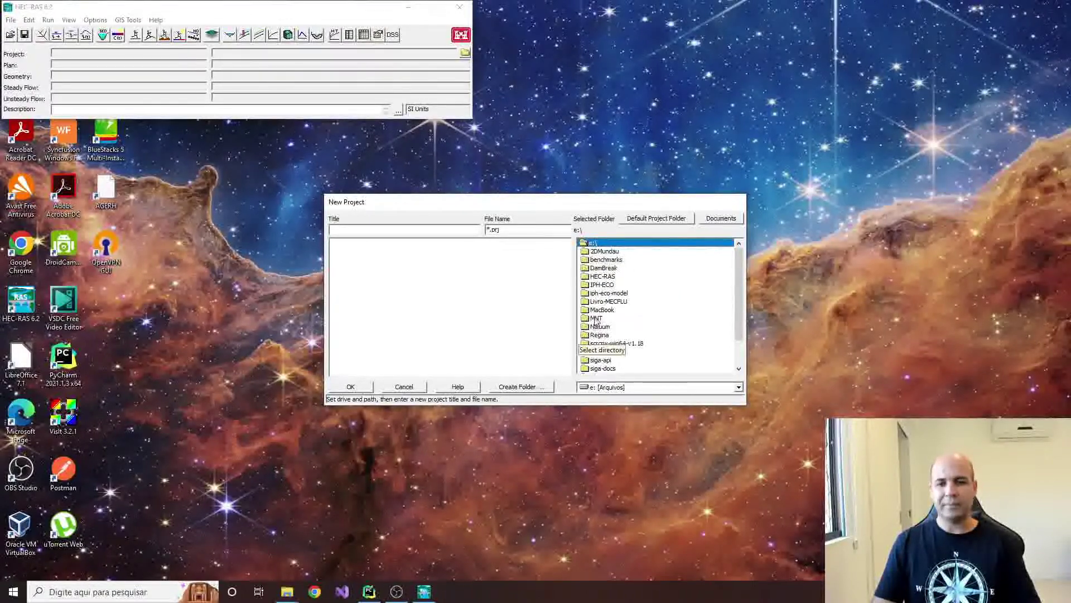
double_click(596, 277)
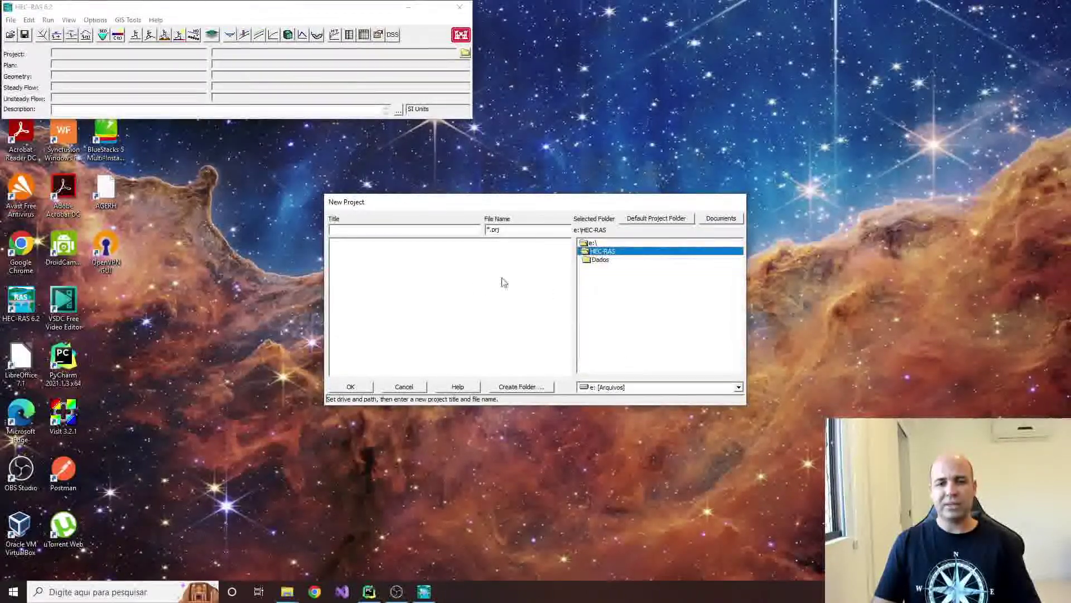
Title the project PreenchimentoFalhasMNT and create it with the file name PreenchimentoFalhas.prj
left_click(352, 229)
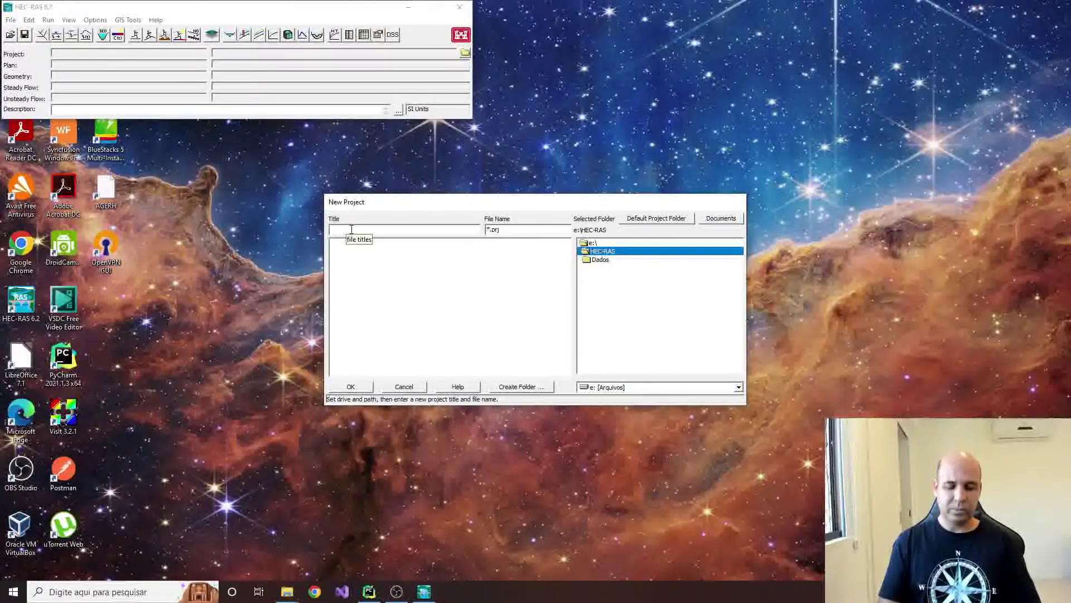
type("Preenchimento")
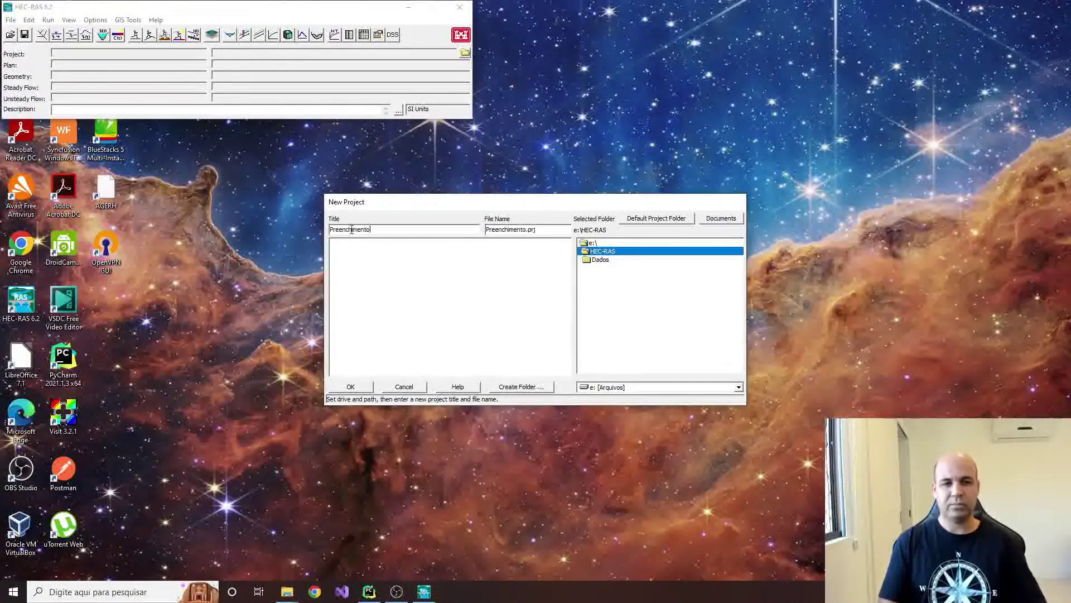
type("Falhas")
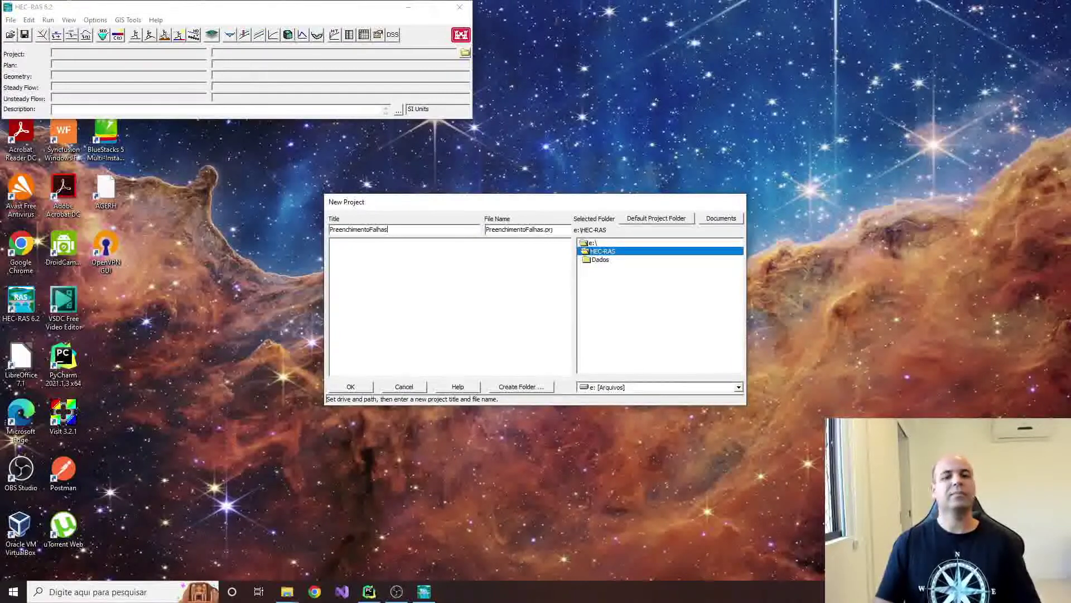
type("MNT")
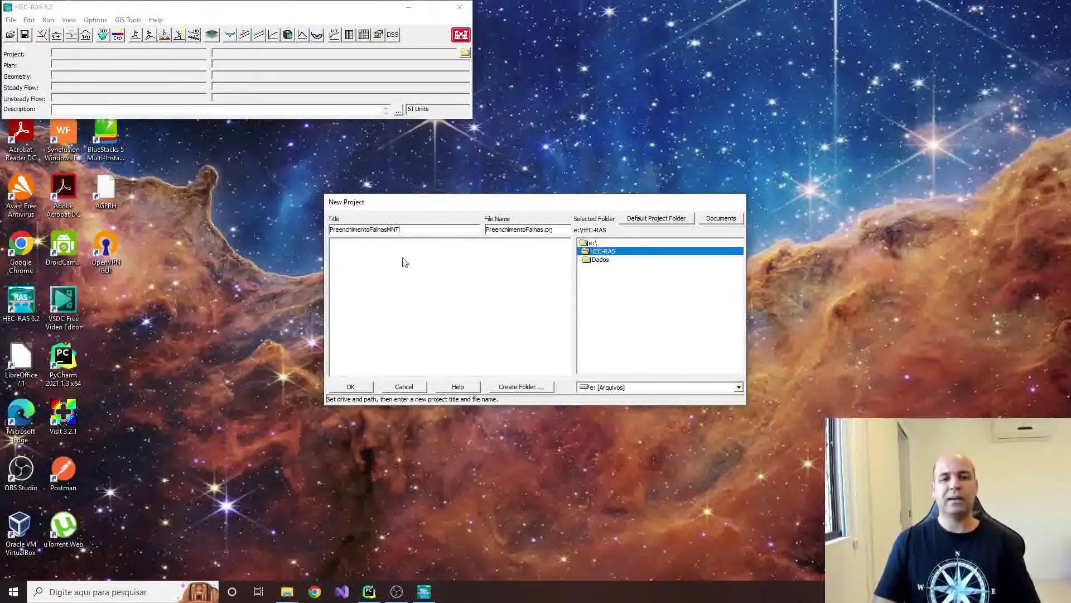
left_click(362, 389)
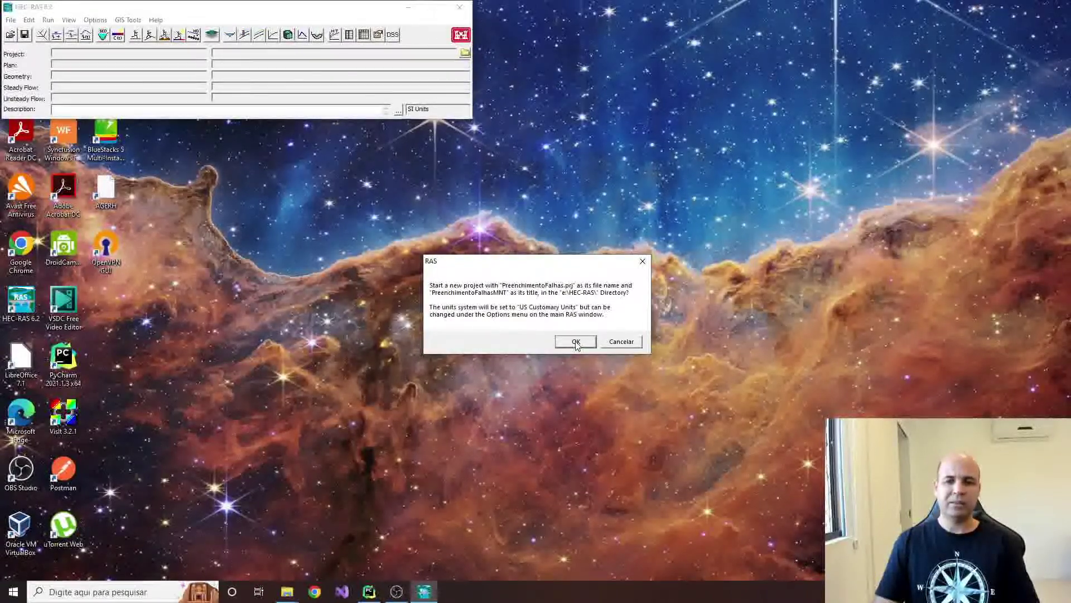
left_click(577, 343)
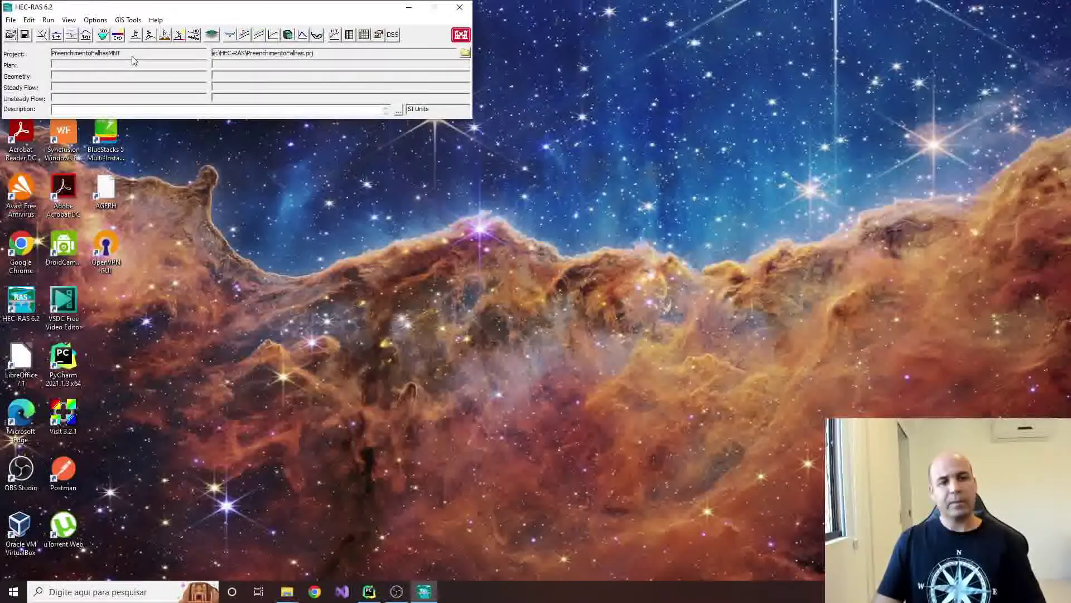
Open RAS Mapper in a maximized window and set the project's projection from the file 31985.prj in Dados\Projecao
left_click(215, 38)
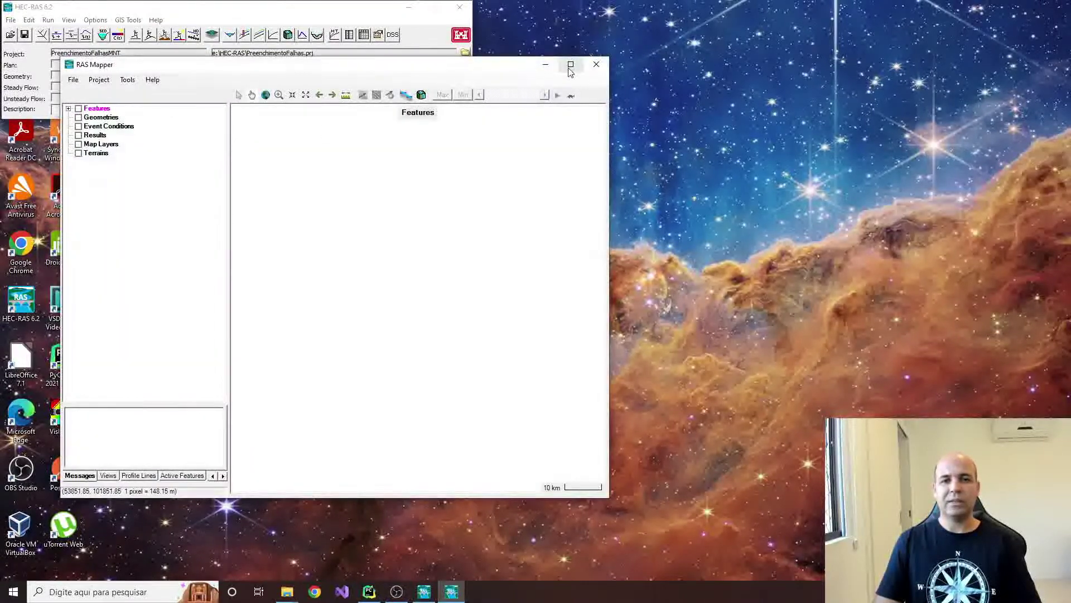
left_click(570, 64)
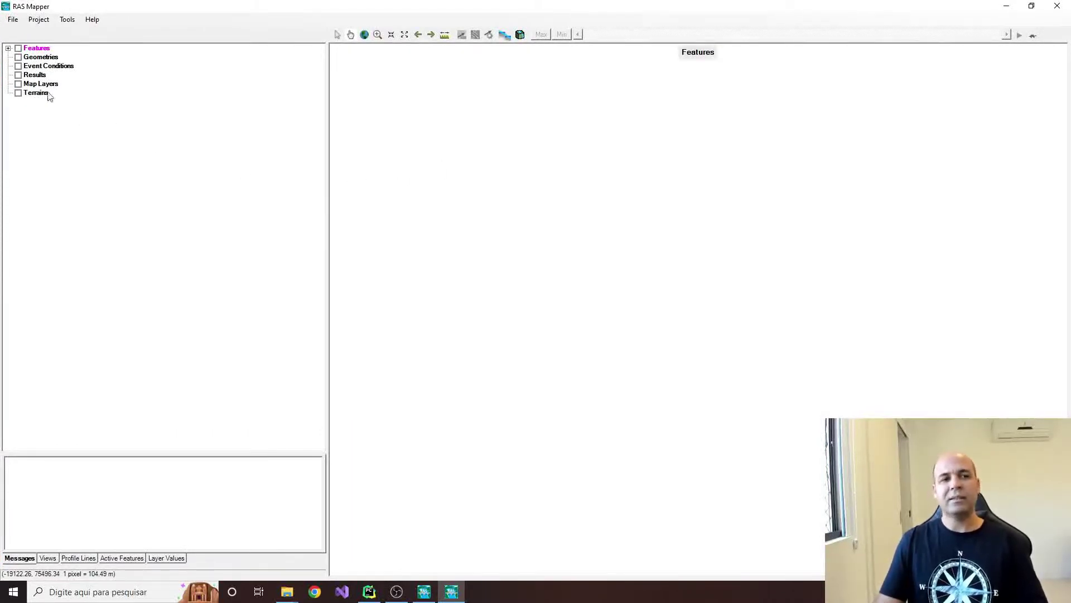
left_click(43, 22)
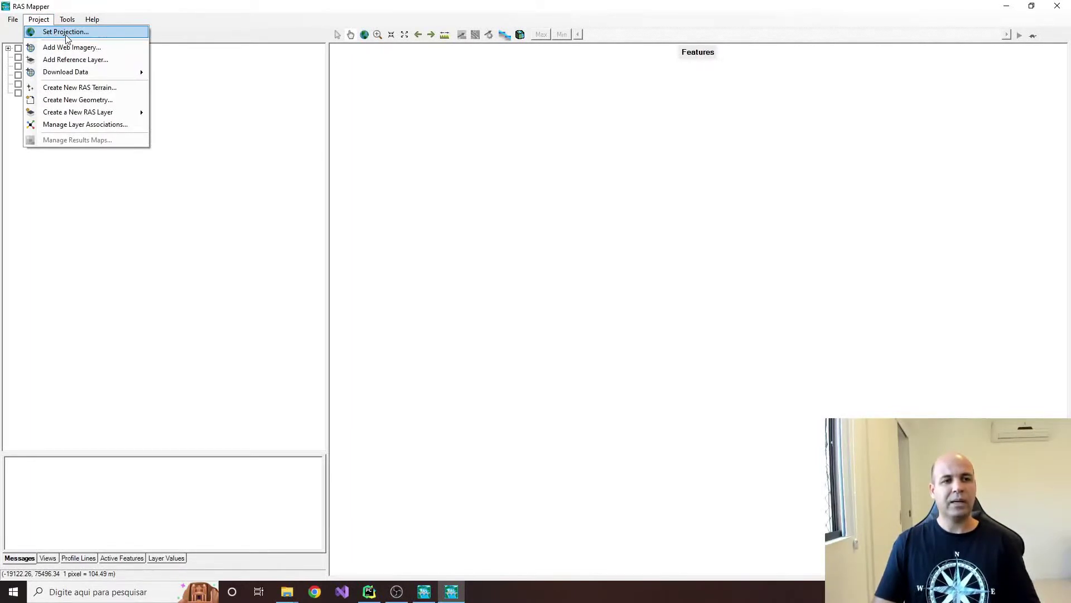
left_click(56, 35)
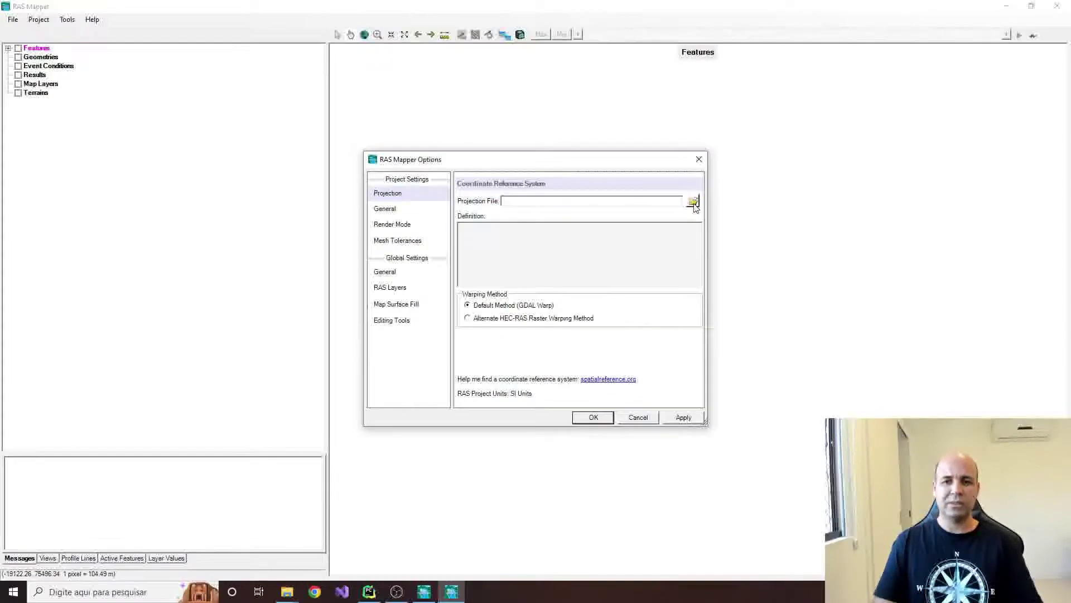
left_click(693, 201)
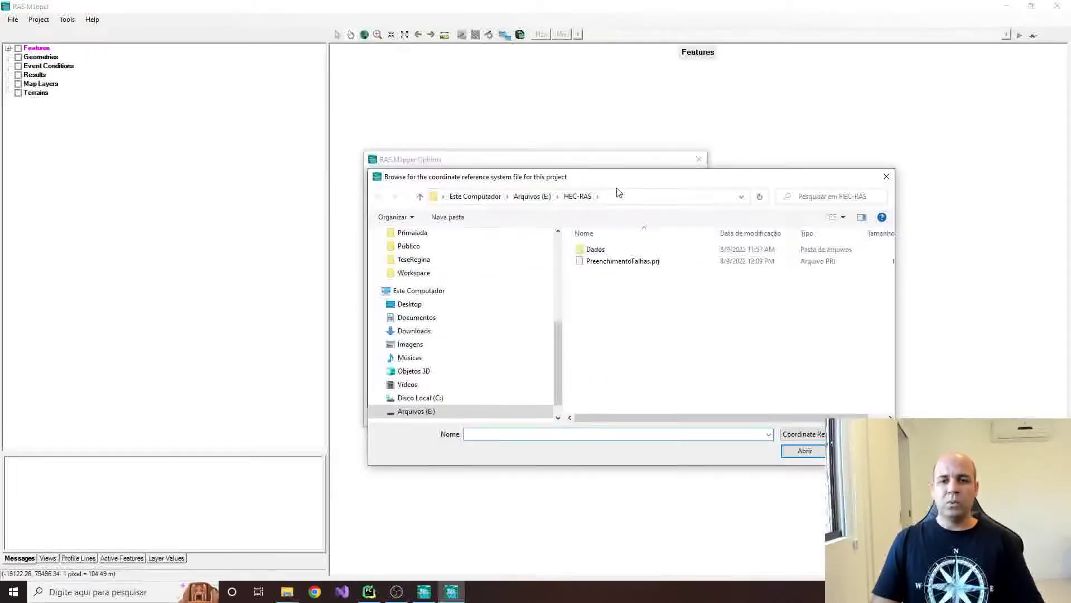
left_click_drag(625, 182, 607, 119)
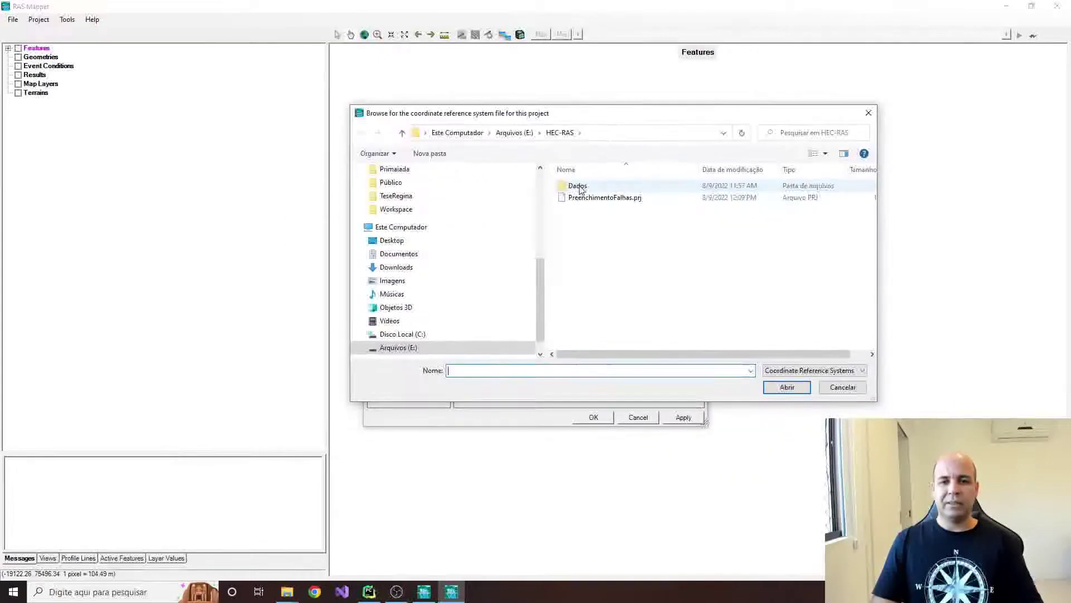
double_click(578, 186)
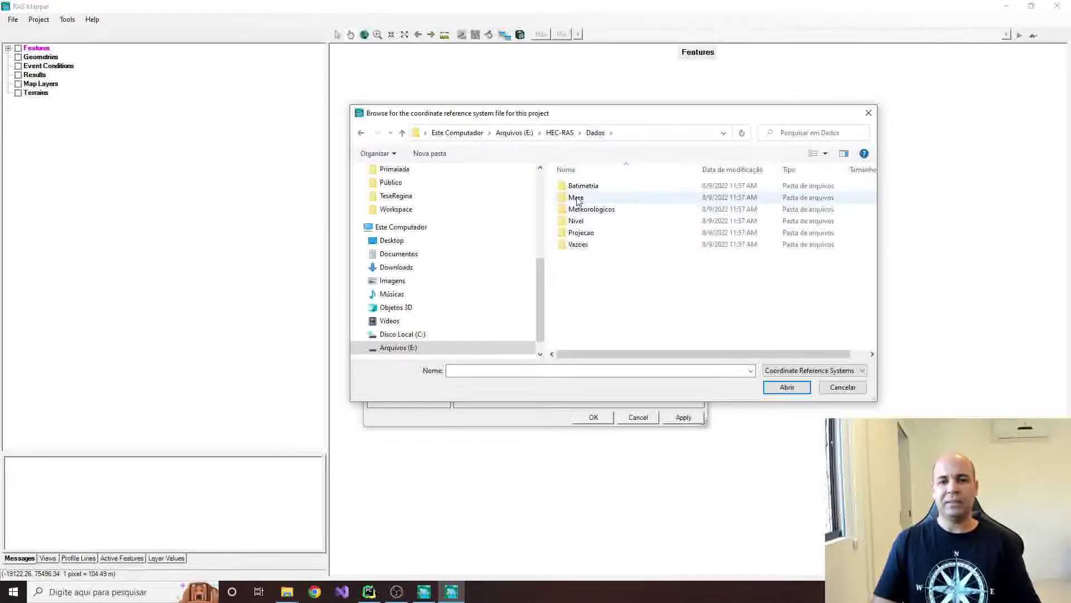
double_click(579, 233)
left_click(583, 187)
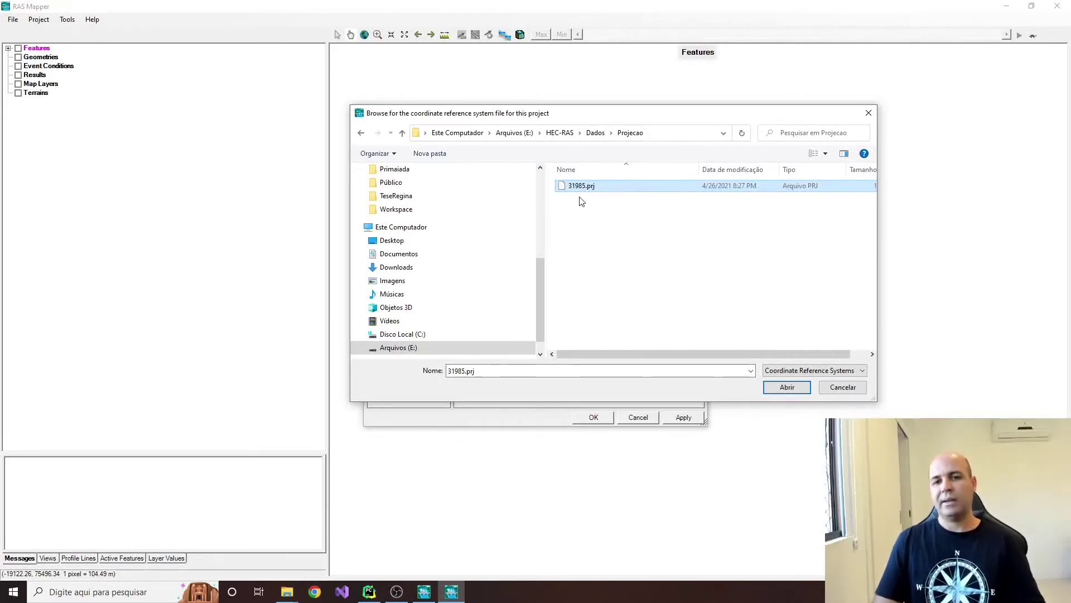
left_click(791, 389)
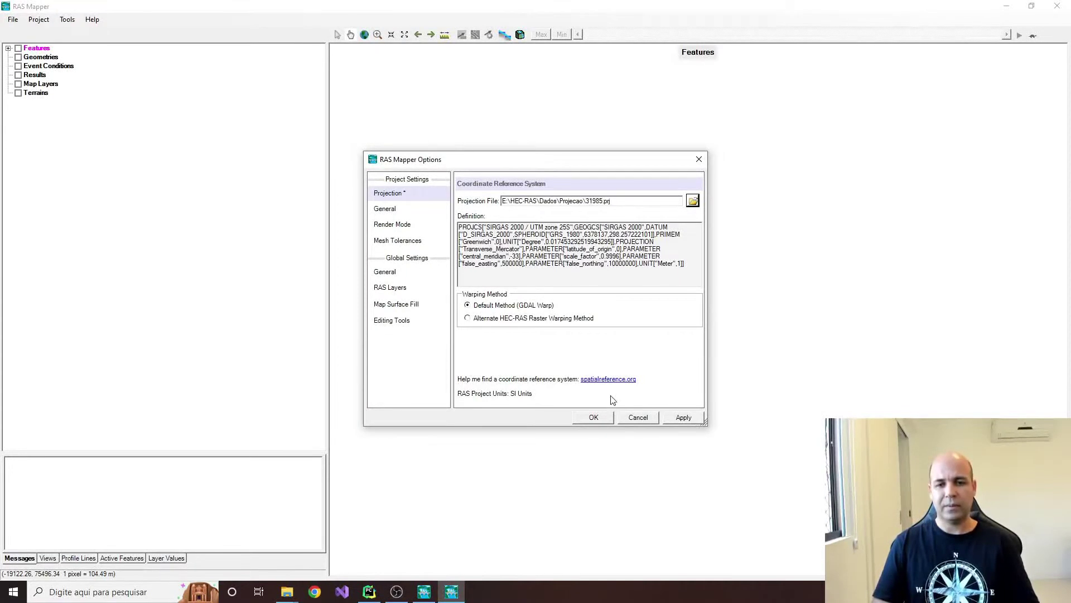
left_click(687, 419)
left_click(594, 418)
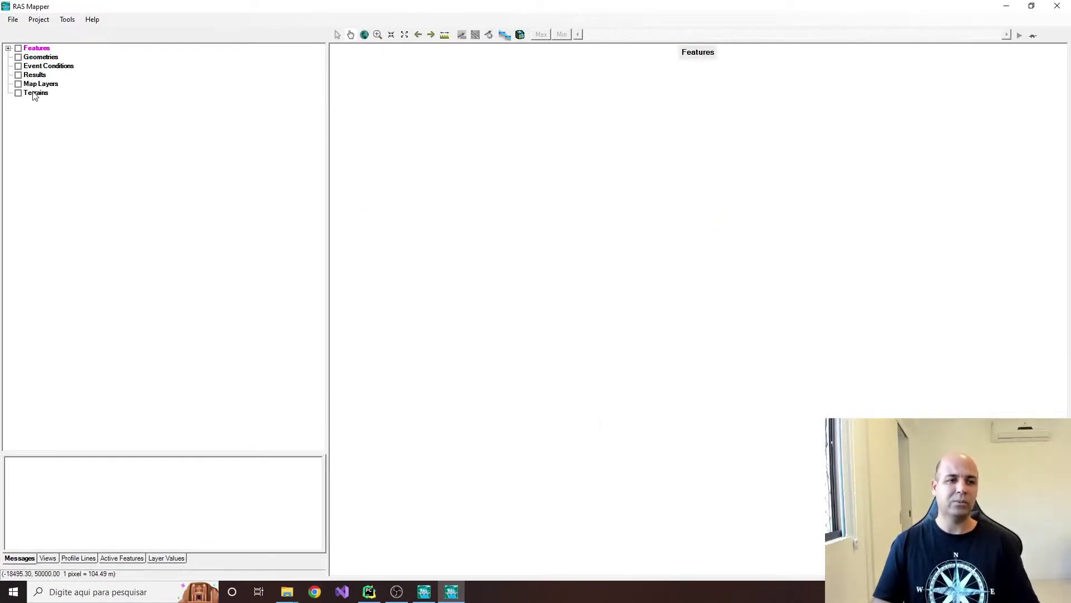
Create a new RAS terrain from the raster hdr.adf in Dados\Batimetria, keeping the default output settings
right_click(33, 93)
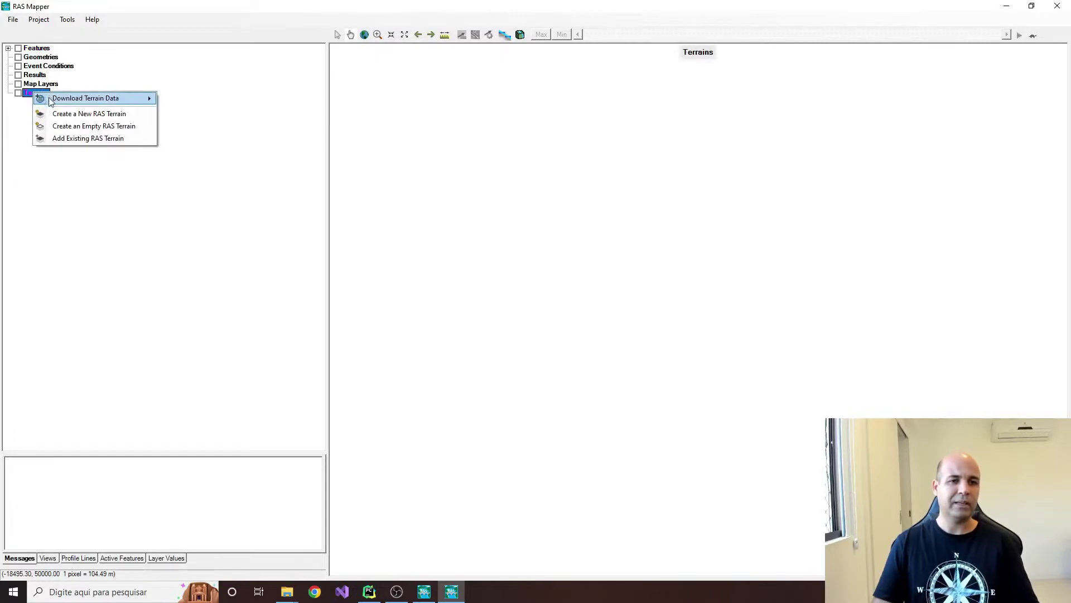
left_click(15, 117)
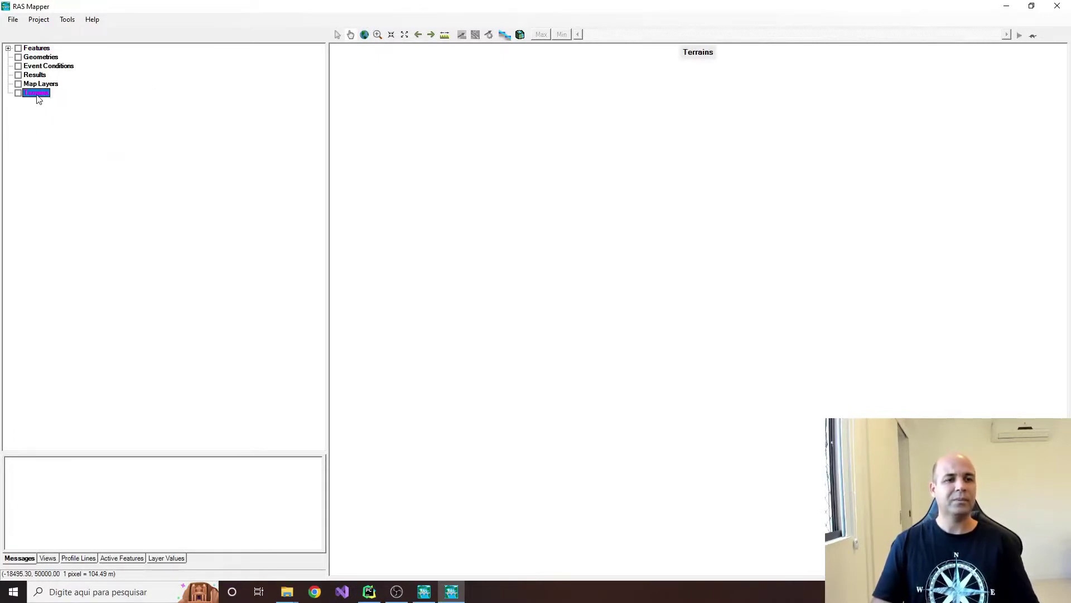
right_click(39, 98)
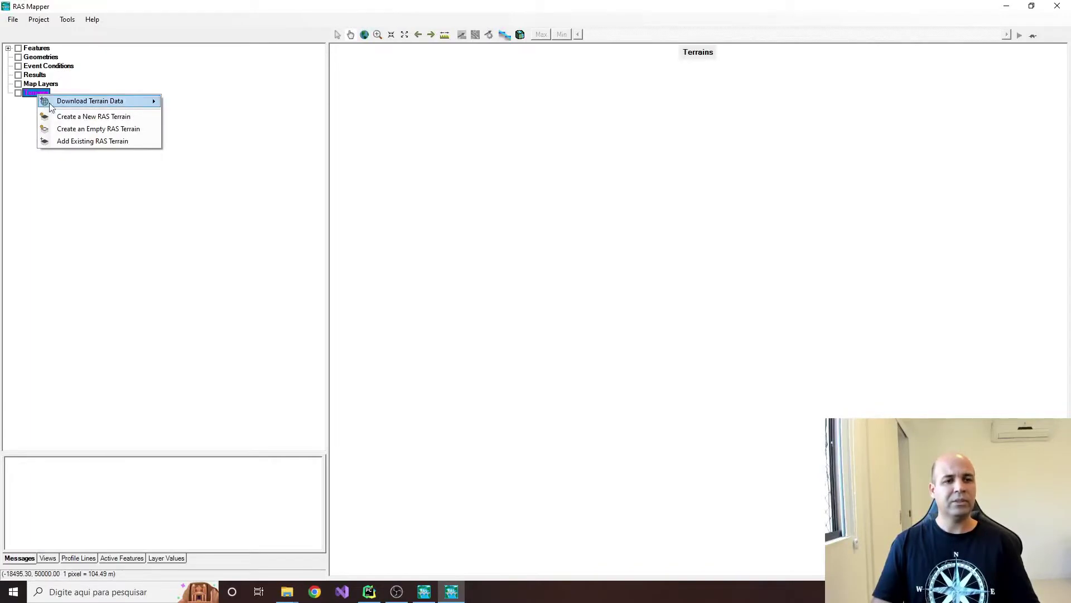
left_click(125, 118)
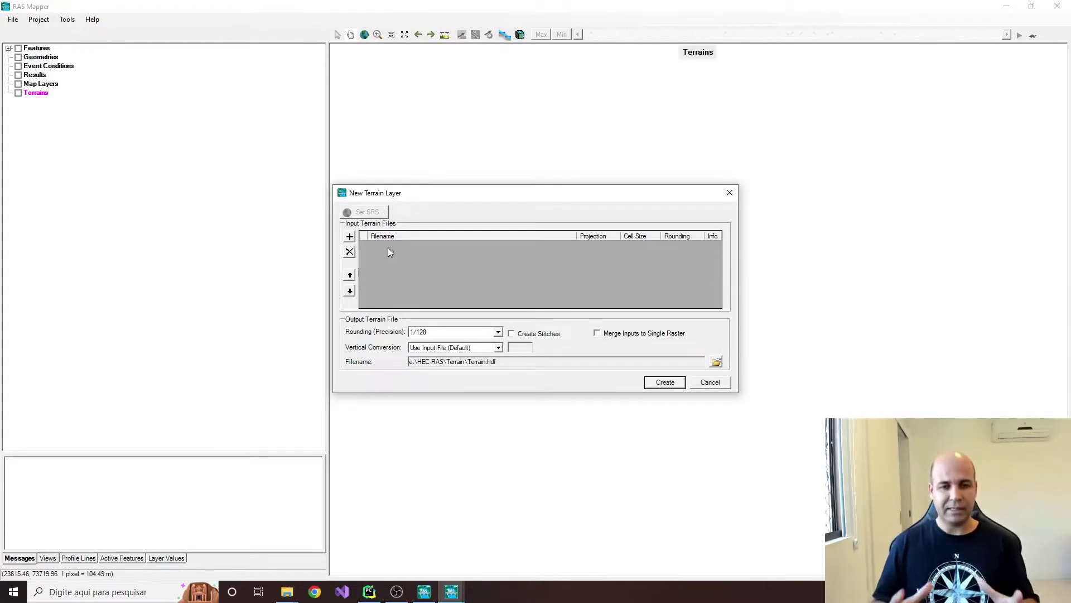
left_click(350, 237)
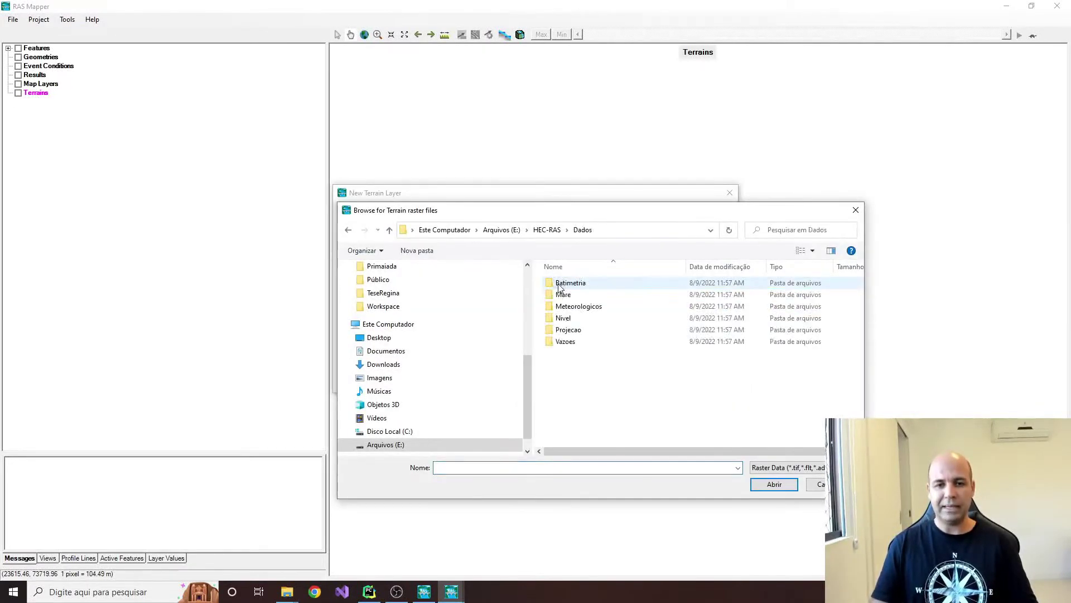
double_click(565, 283)
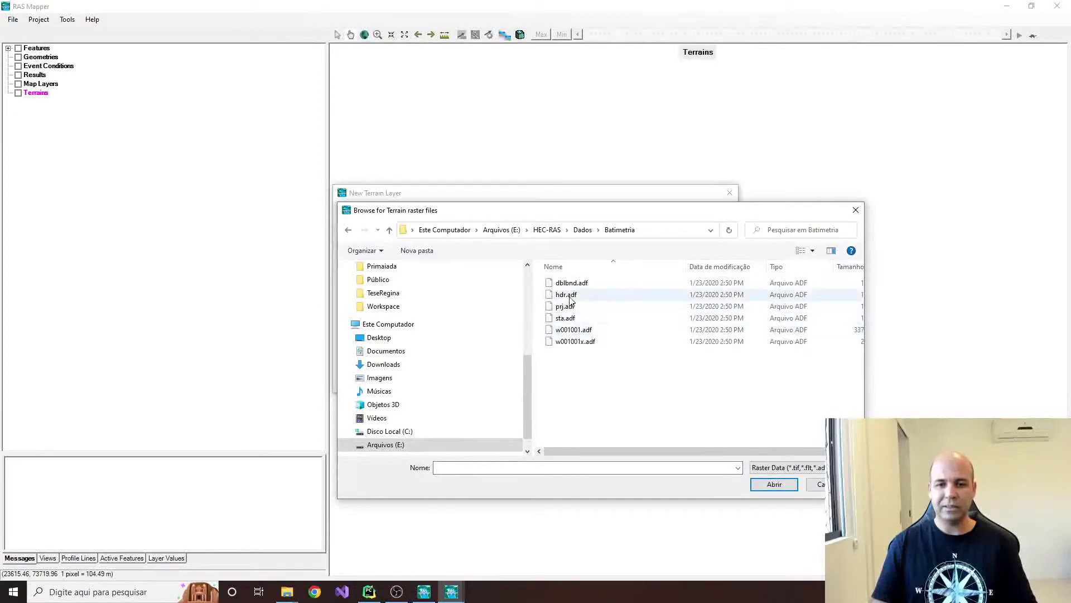
left_click(564, 294)
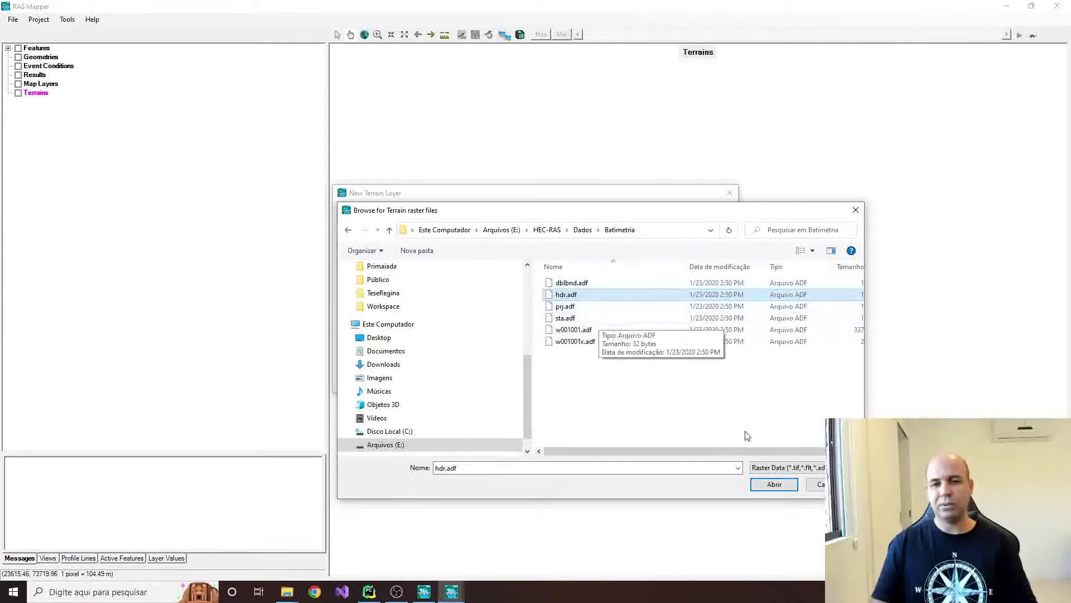
left_click(775, 485)
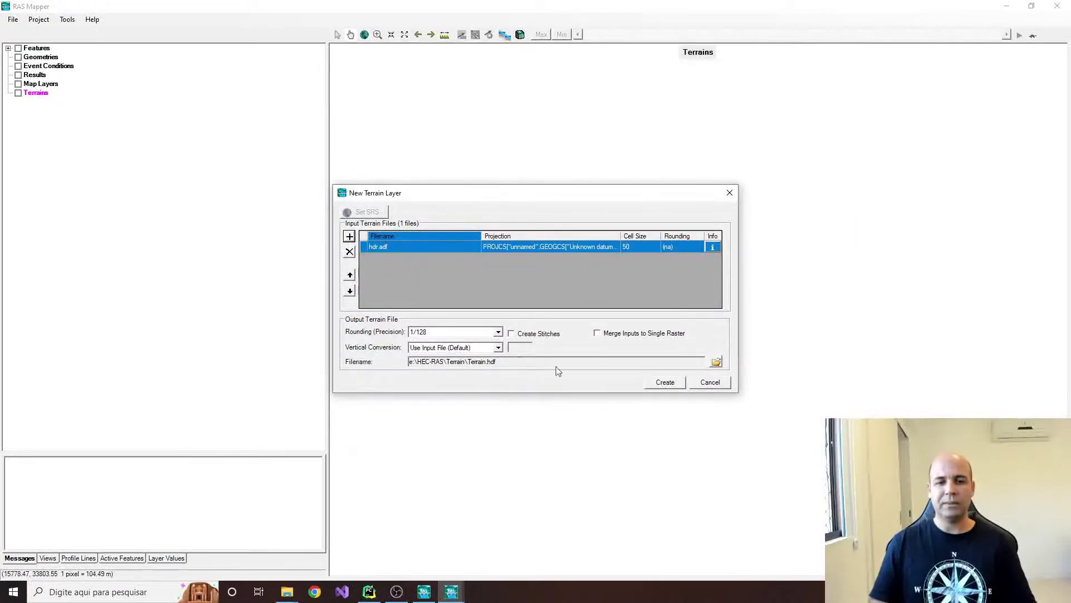
left_click(665, 383)
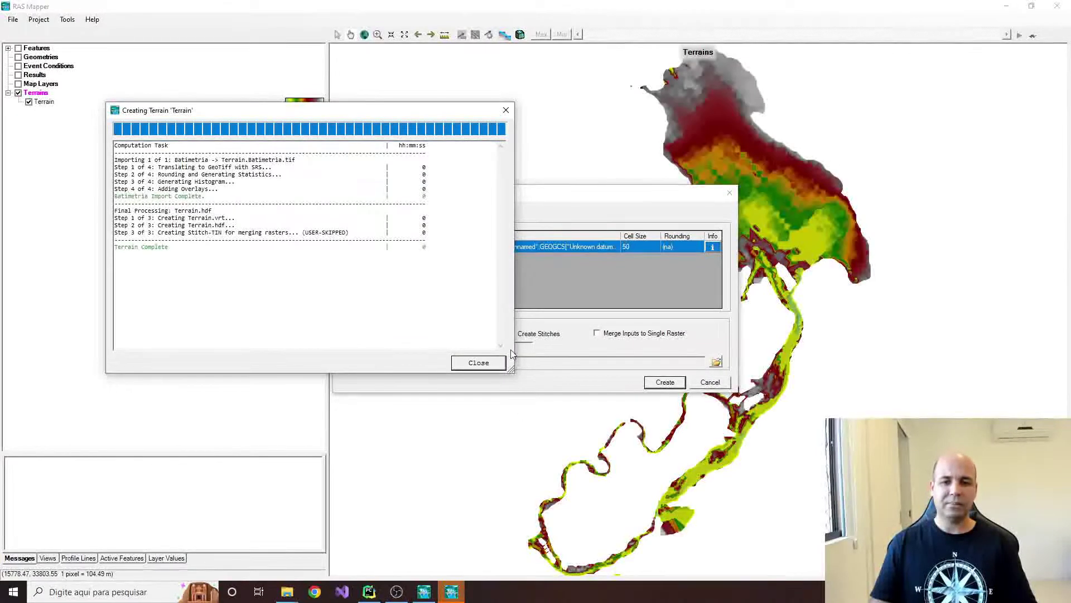
Close the terrain creation log and examine the bathymetry terrain around the empty gap between the two channels near the river mouth
left_click(478, 363)
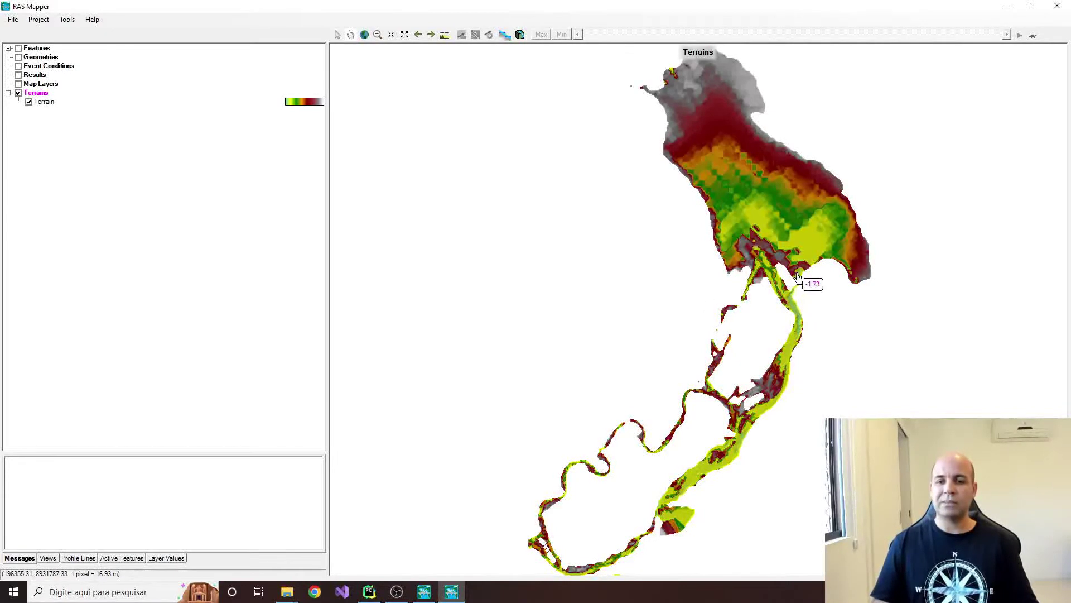
scroll(793, 288, "up", 2)
scroll(793, 287, "up", 3)
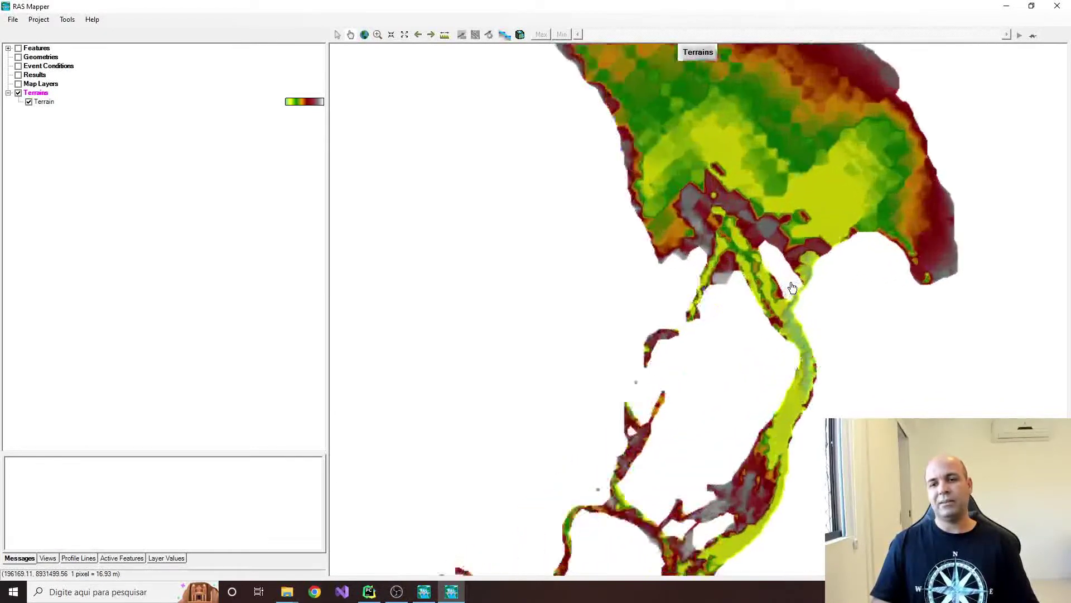
scroll(792, 287, "up", 1)
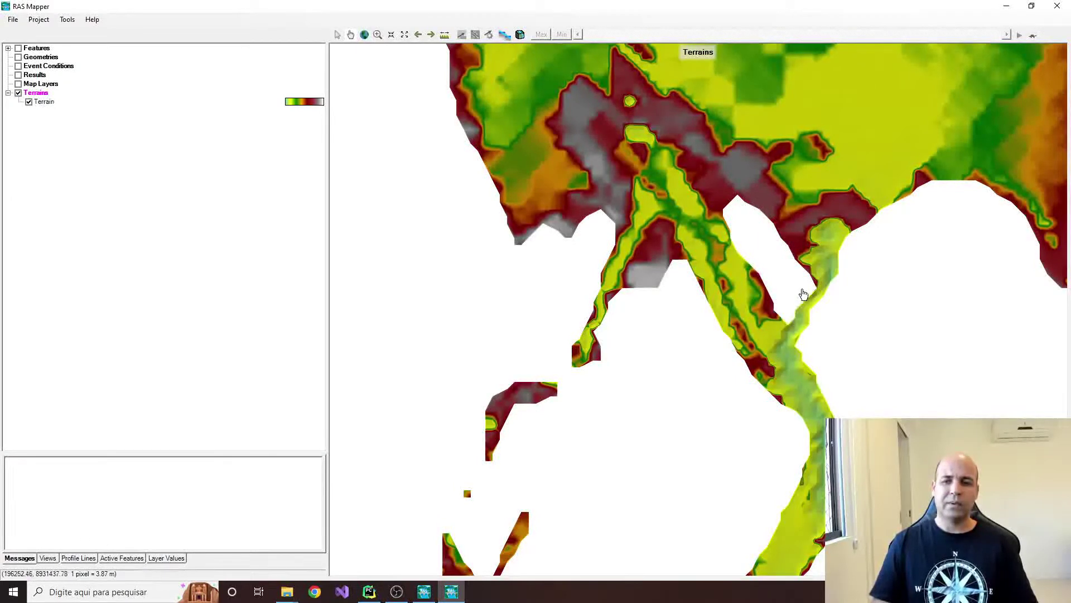
mouse_move(760, 276)
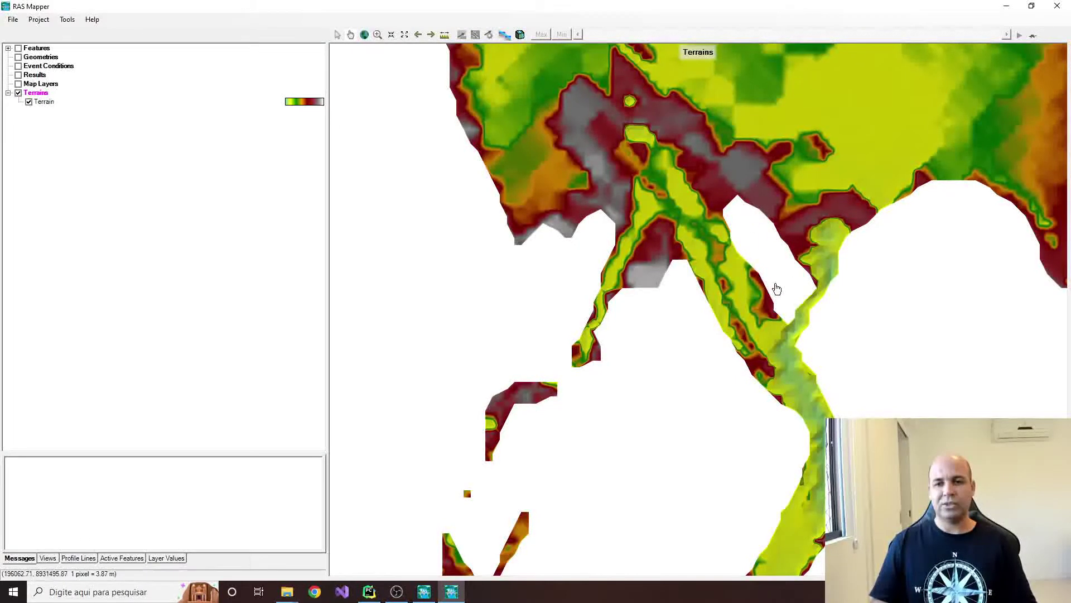
mouse_move(796, 233)
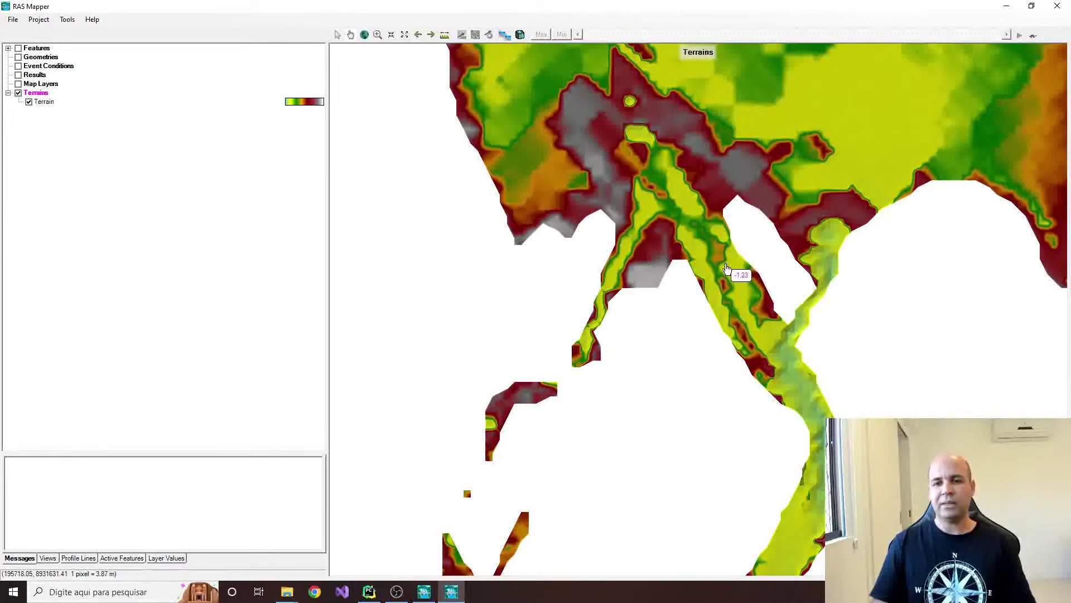
mouse_move(719, 202)
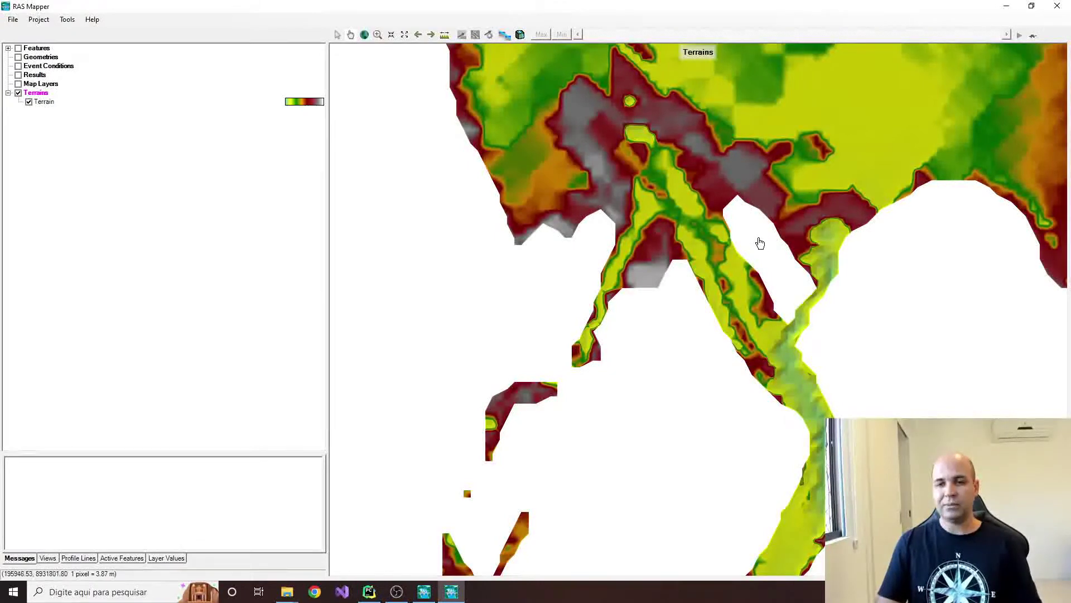
mouse_move(806, 304)
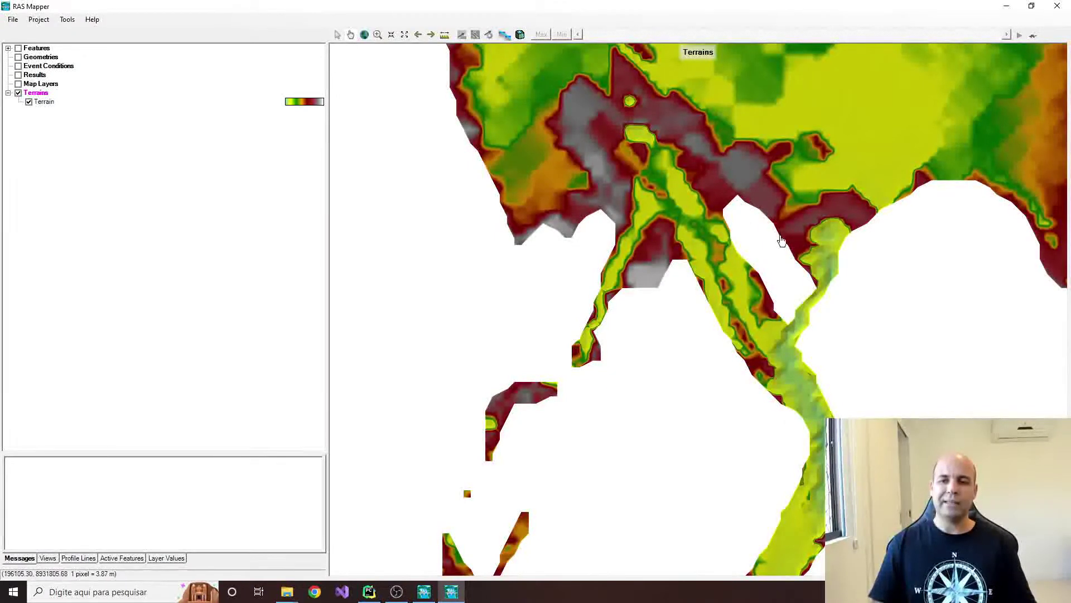